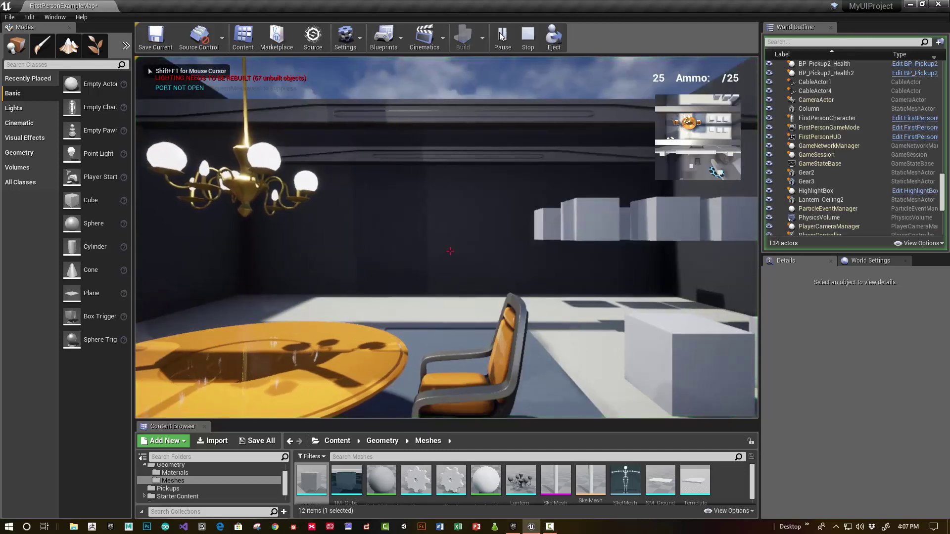
Playtest the level by moving through the room, triggering the chandelier thruster and the cubes' radial force, and end the session
{"action": "key", "text": "w"}
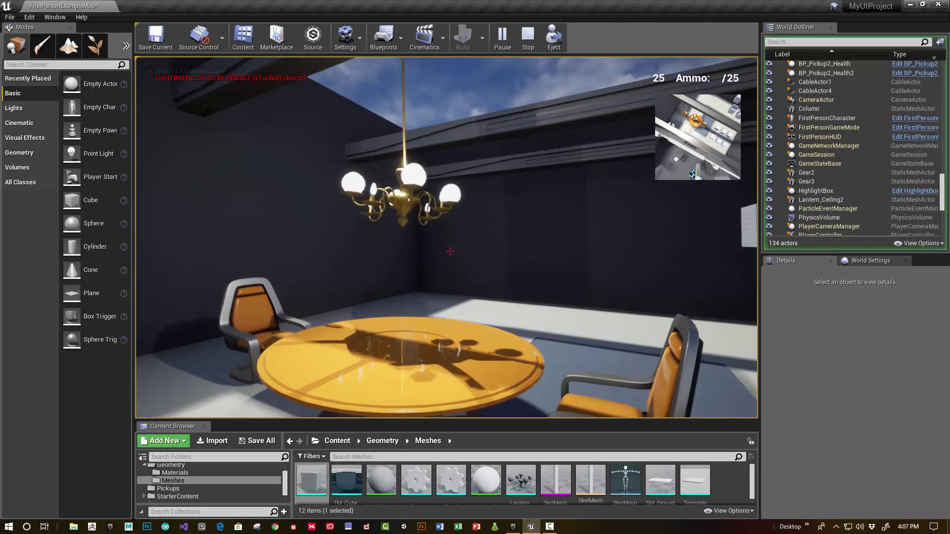
{"action": "left_click", "coordinate": [450, 251]}
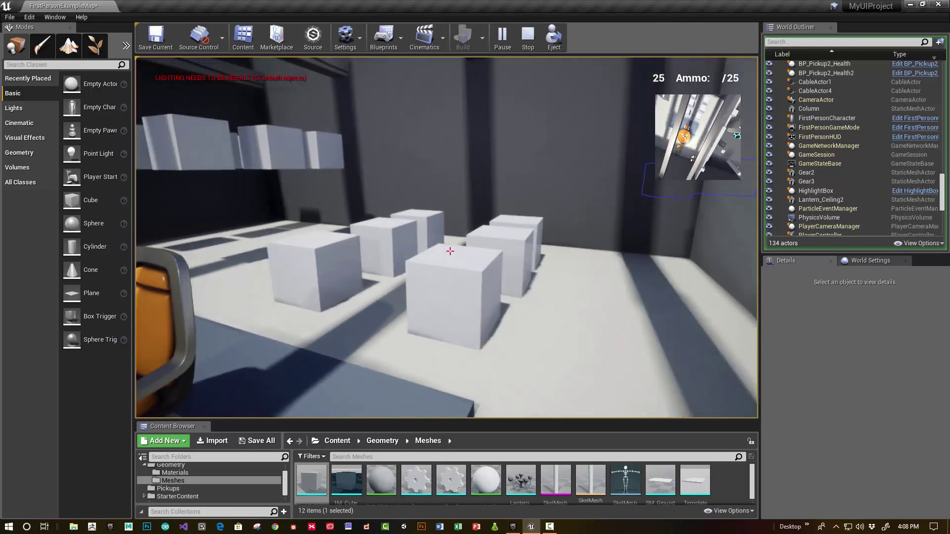
{"action": "left_click", "coordinate": [450, 251]}
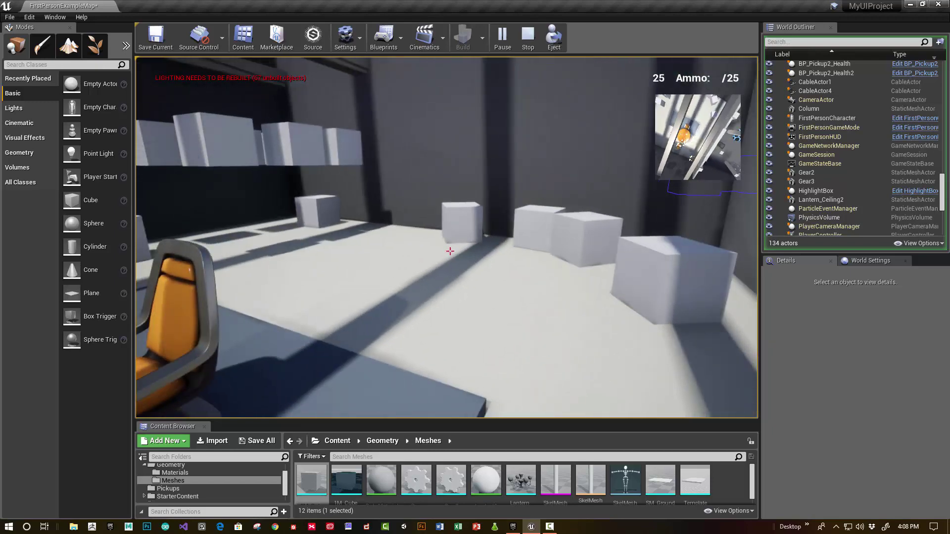
{"action": "key", "text": "Escape"}
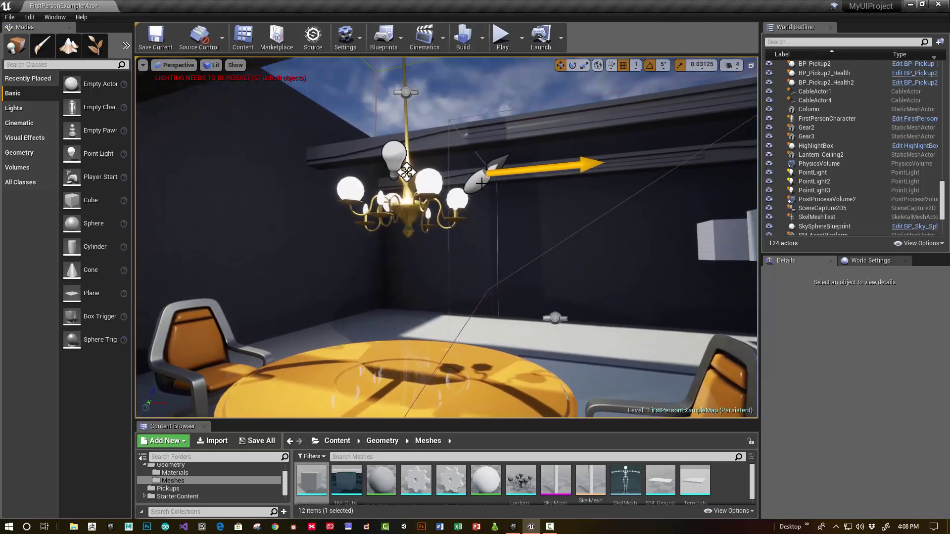
Inspect the settings of PhysicsThruster3, RadialForceActor1 and the Lantern_Ceiling01 mesh, including the lantern's physics options
{"action": "left_click", "coordinate": [482, 183]}
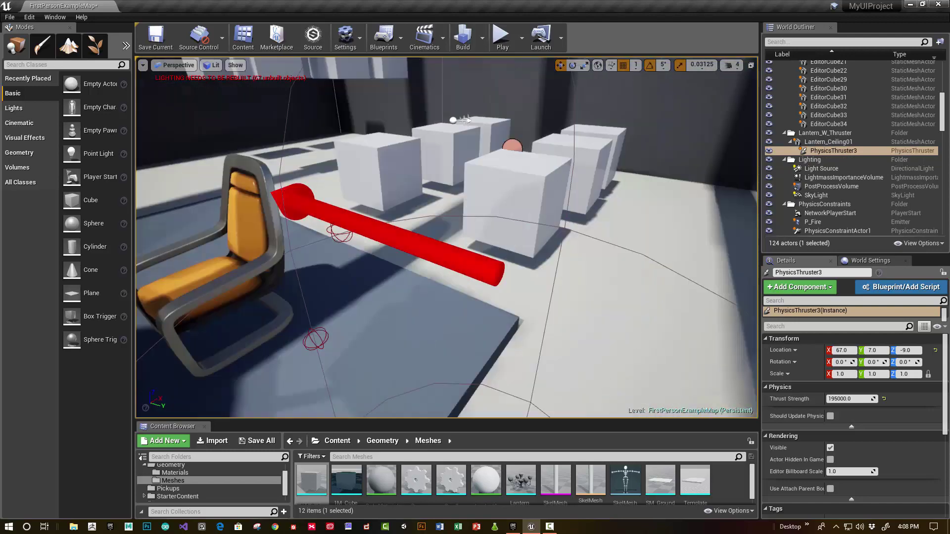
{"action": "right_click_drag", "start_coordinate": [506, 161], "coordinate": [536, 130]}
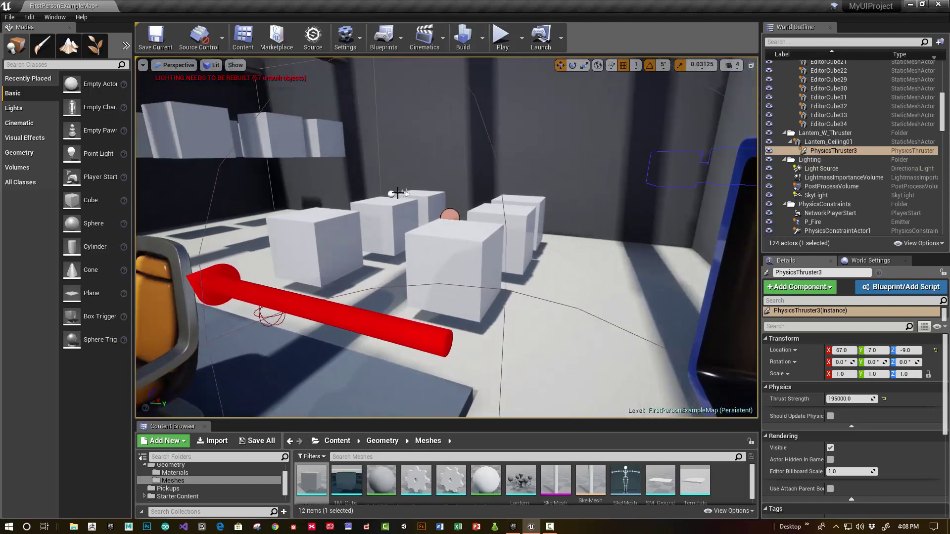
{"action": "scroll", "coordinate": [840, 153], "scroll_direction": "down", "scroll_amount": 5}
{"action": "double_click", "coordinate": [836, 152]}
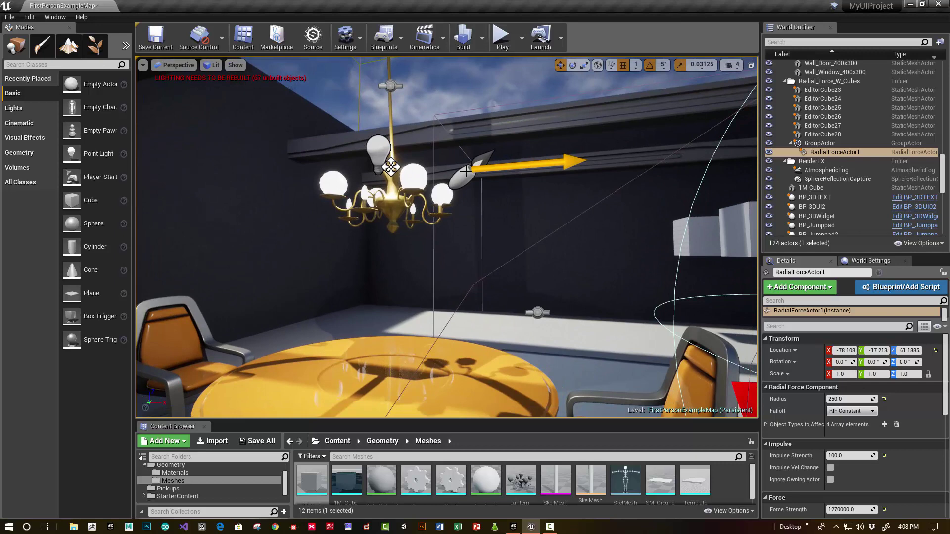
{"action": "left_click", "coordinate": [466, 171]}
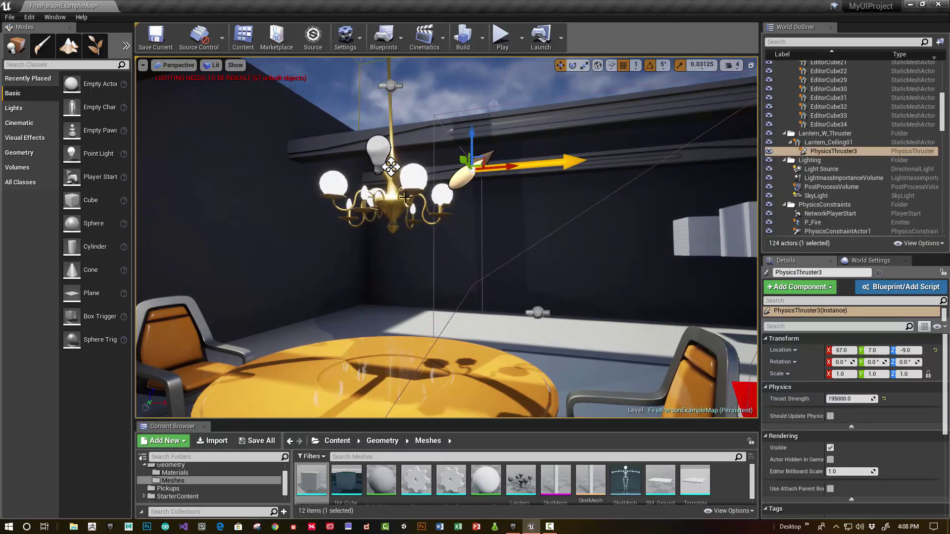
{"action": "left_click", "coordinate": [386, 202]}
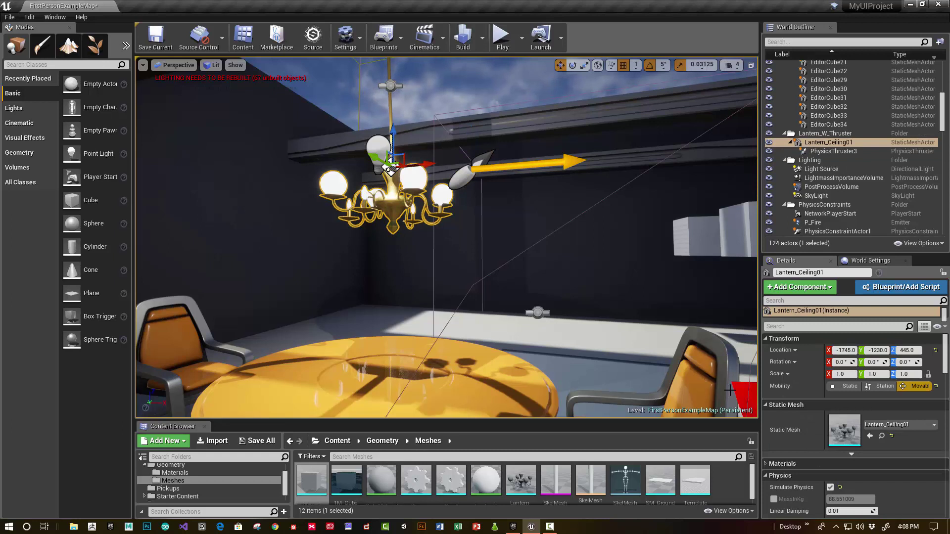
{"action": "scroll", "coordinate": [786, 464], "scroll_direction": "down", "scroll_amount": 3}
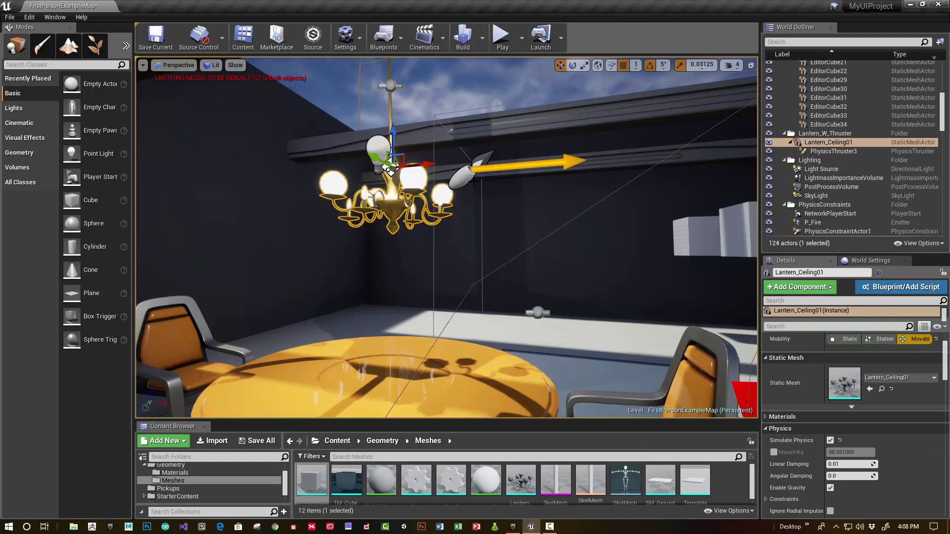
Detach PhysicsThruster3 from Lantern_Ceiling01 into the Lantern_W_Thruster folder, and reattach it to the lantern with socket None
{"action": "left_click", "coordinate": [470, 176]}
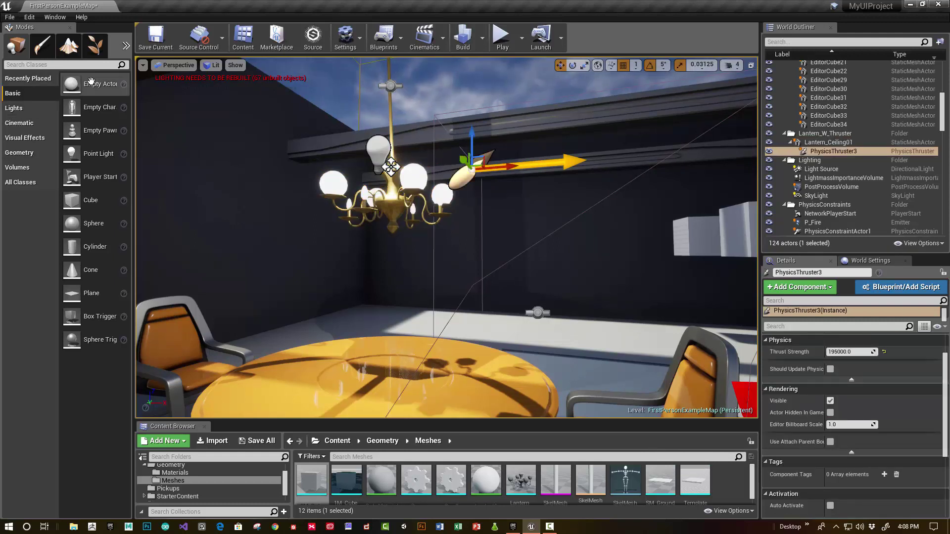
{"action": "left_click", "coordinate": [828, 152]}
{"action": "left_click_drag", "start_coordinate": [826, 152], "coordinate": [824, 133]}
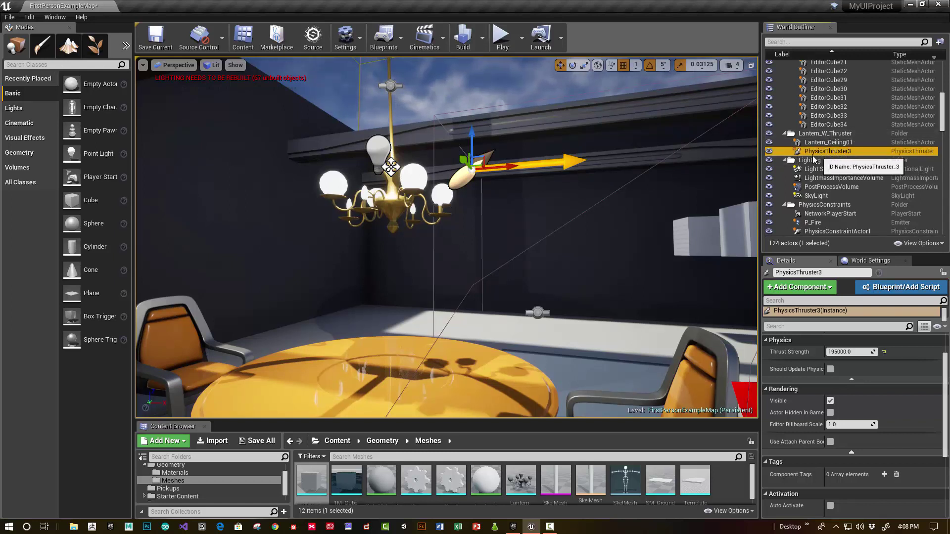
{"action": "left_click_drag", "start_coordinate": [465, 176], "coordinate": [465, 176]}
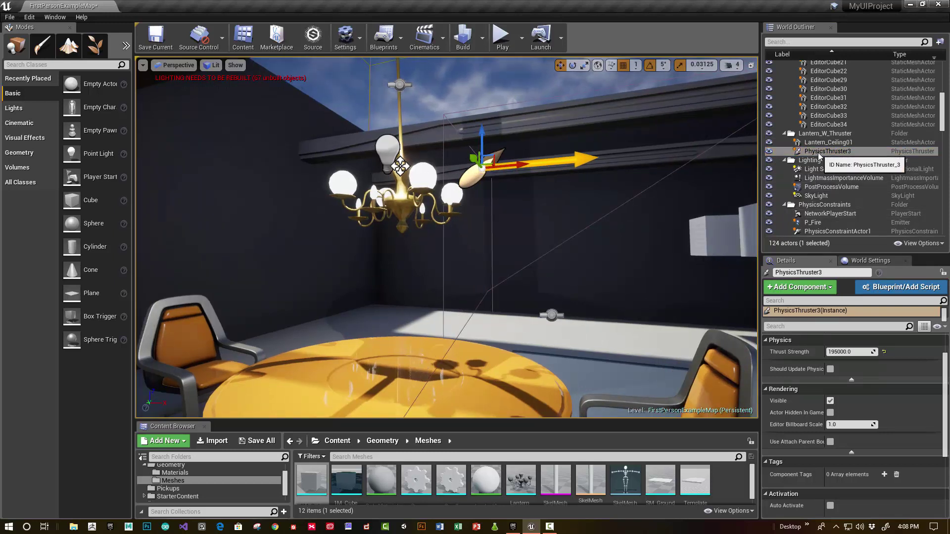
{"action": "left_click_drag", "start_coordinate": [820, 155], "coordinate": [821, 142]}
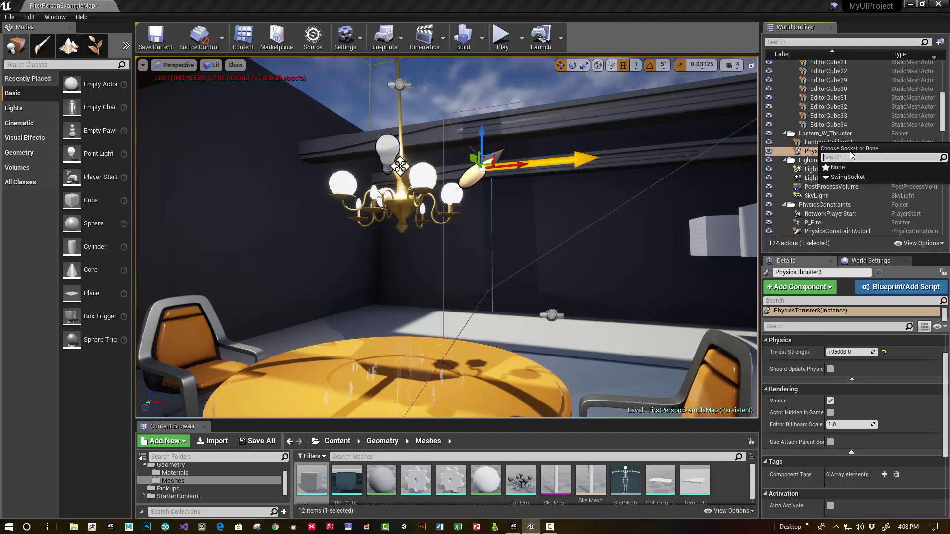
{"action": "left_click", "coordinate": [841, 168]}
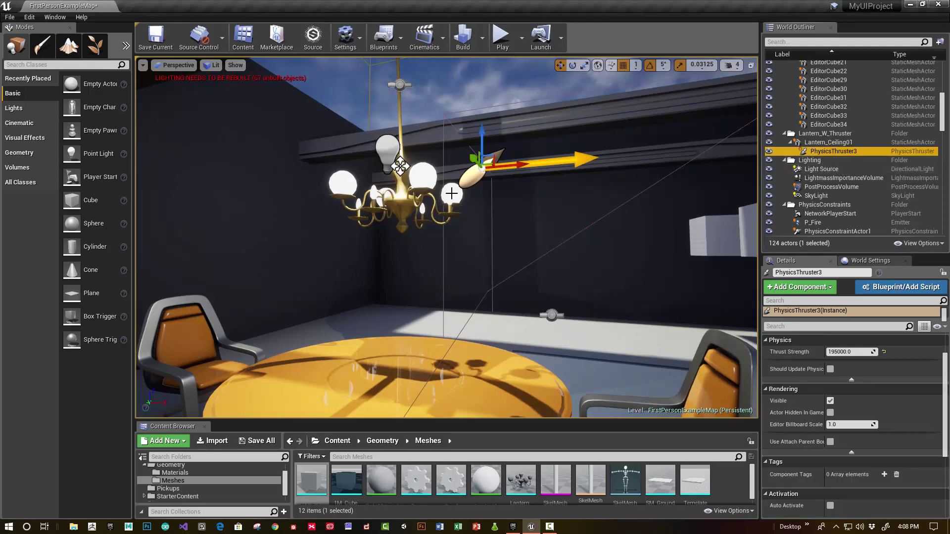
Examine RadialForceActor1's radius, impulse and force settings and the physics settings of the grouped cubes around it
{"action": "right_click_drag", "start_coordinate": [388, 221], "coordinate": [421, 215]}
{"action": "left_click", "coordinate": [425, 214]}
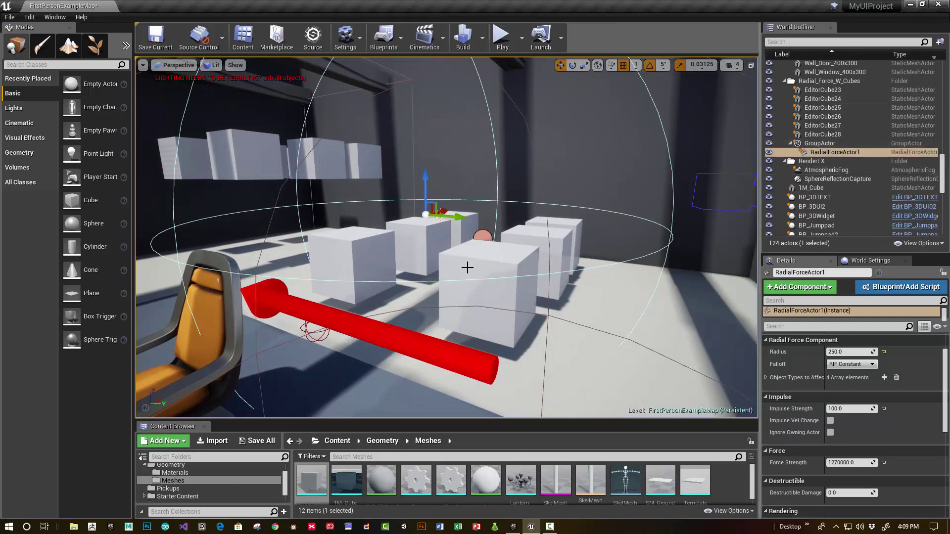
{"action": "left_click", "coordinate": [521, 237]}
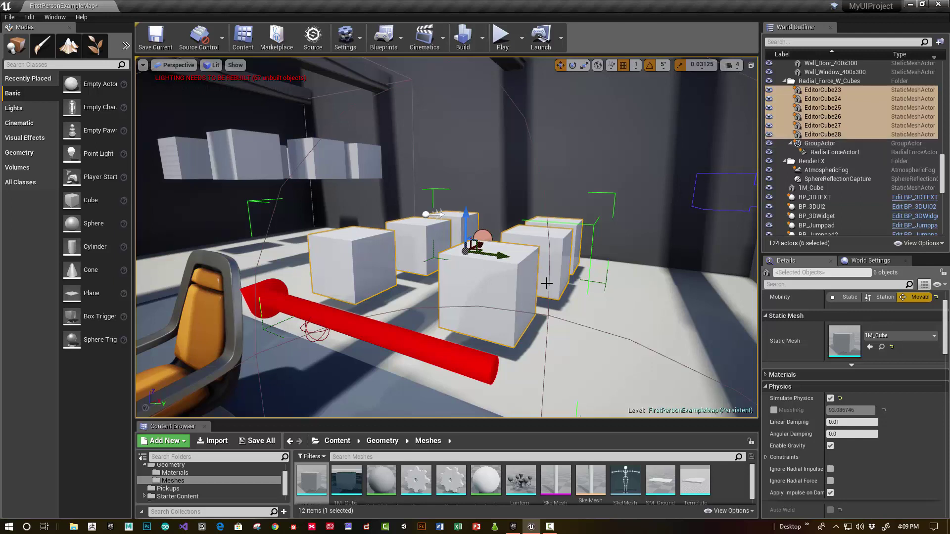
{"action": "left_click", "coordinate": [438, 217]}
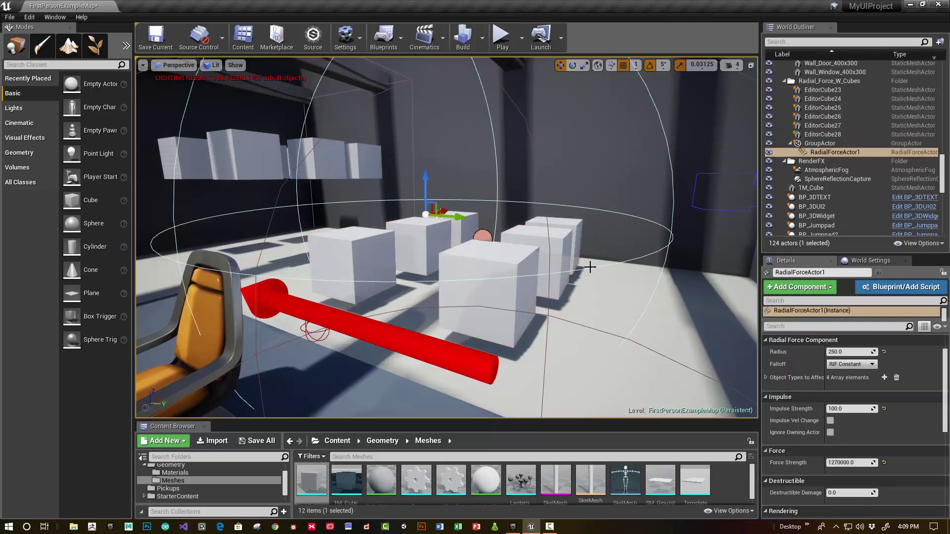
{"action": "right_click_drag", "start_coordinate": [605, 265], "coordinate": [255, 183]}
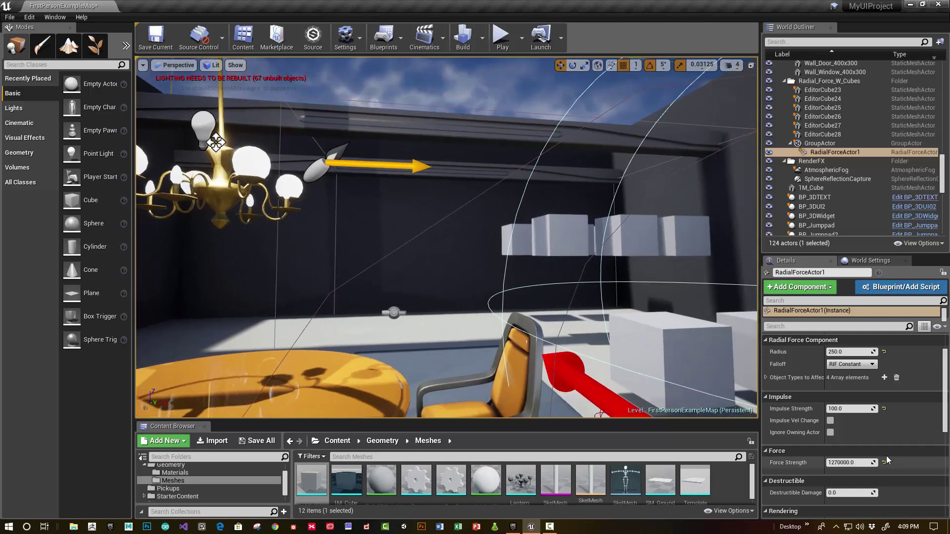
{"action": "scroll", "coordinate": [883, 453], "scroll_direction": "down", "scroll_amount": 2}
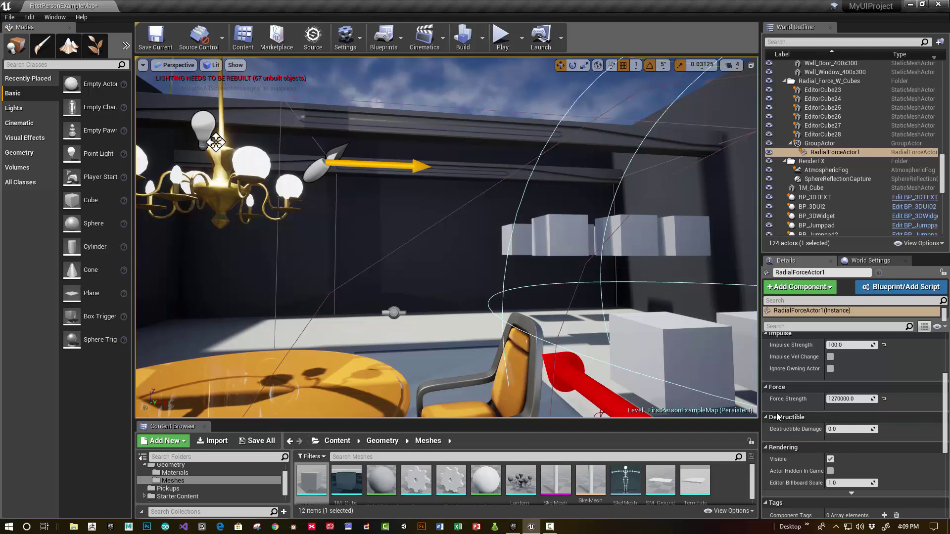
Compare PhysicsThruster3's activation and thrust strength settings with the impulse and force strength of RadialForceActor1
{"action": "left_click", "coordinate": [311, 176]}
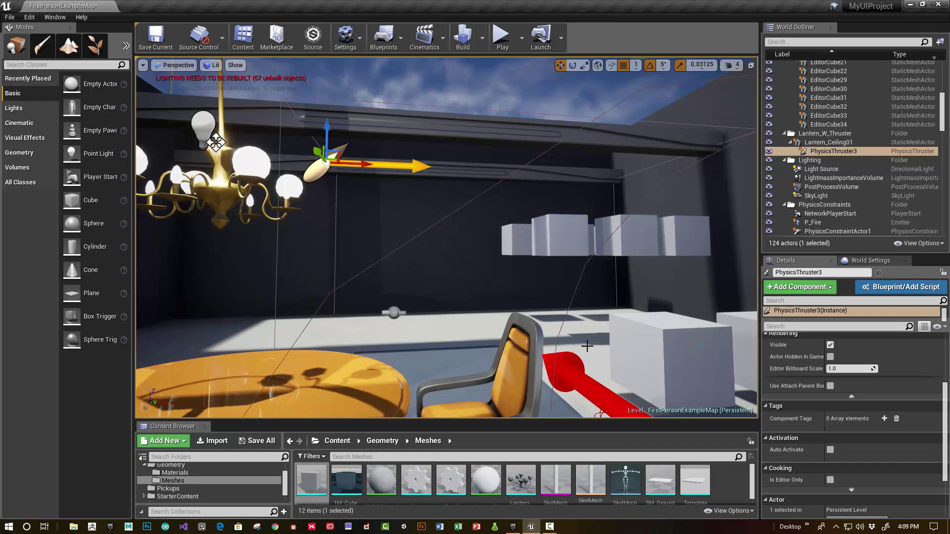
{"action": "scroll", "coordinate": [865, 424], "scroll_direction": "up", "scroll_amount": 3}
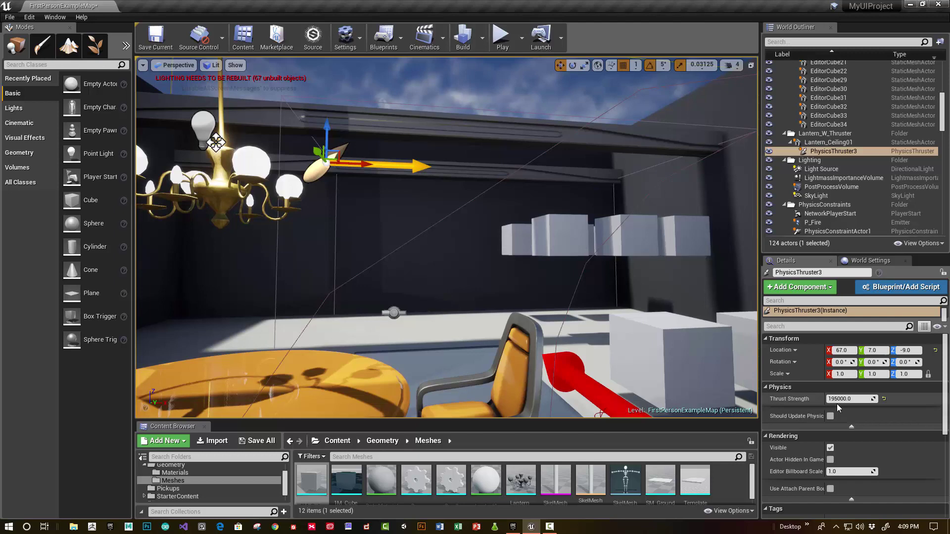
{"action": "right_click_drag", "start_coordinate": [619, 297], "coordinate": [716, 315]}
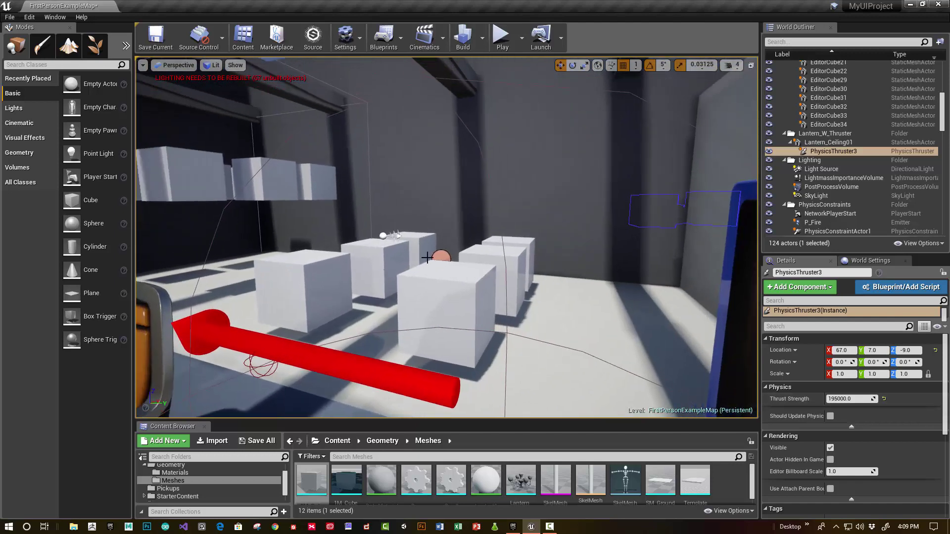
{"action": "left_click", "coordinate": [382, 234]}
{"action": "scroll", "coordinate": [814, 442], "scroll_direction": "down", "scroll_amount": 5}
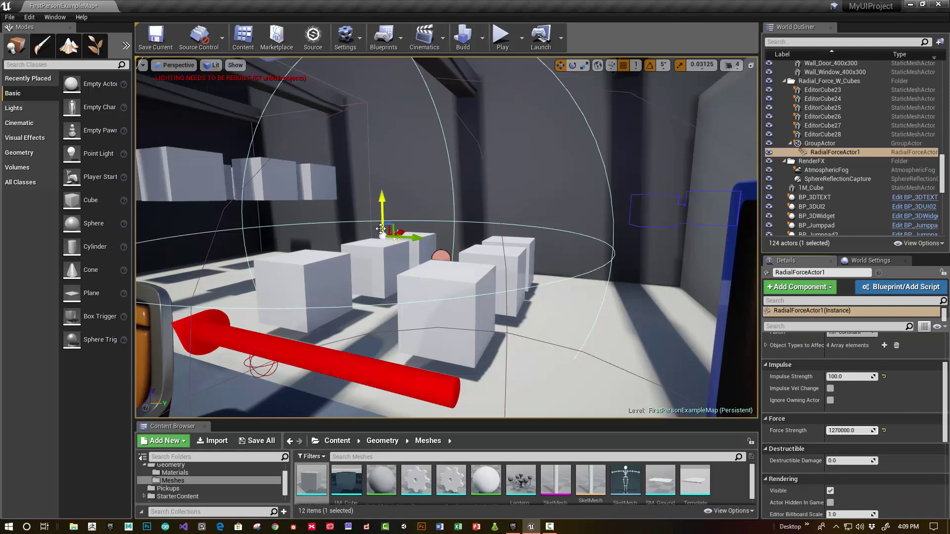
Play the level again to test the radial force on the cubes and the thruster on the chandelier, and stop playing
{"action": "left_click", "coordinate": [501, 36]}
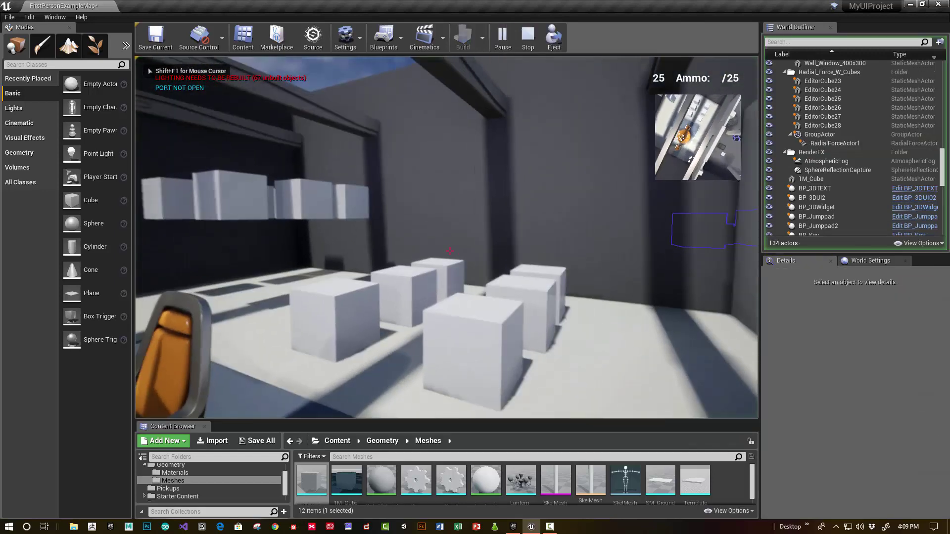
{"action": "key", "text": "f"}
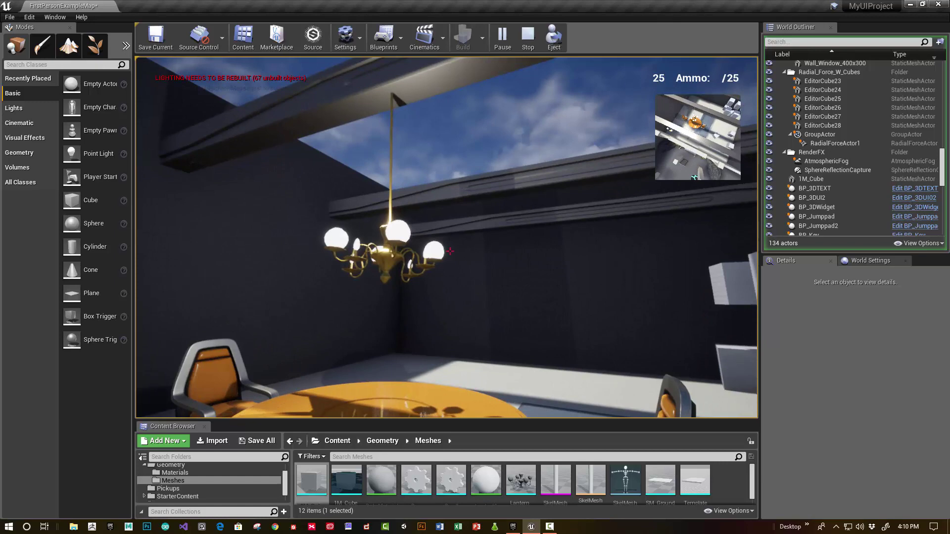
{"action": "left_click", "coordinate": [450, 251]}
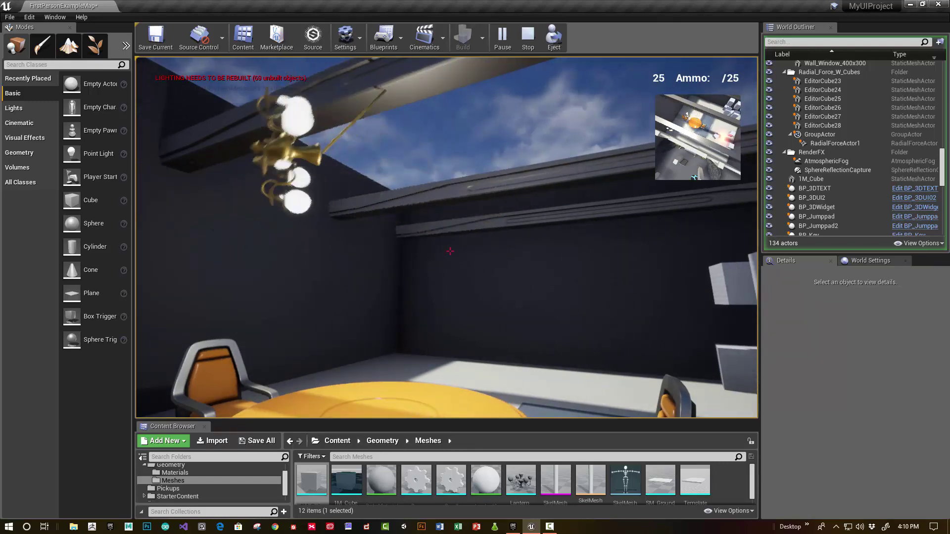
{"action": "key", "text": "Escape"}
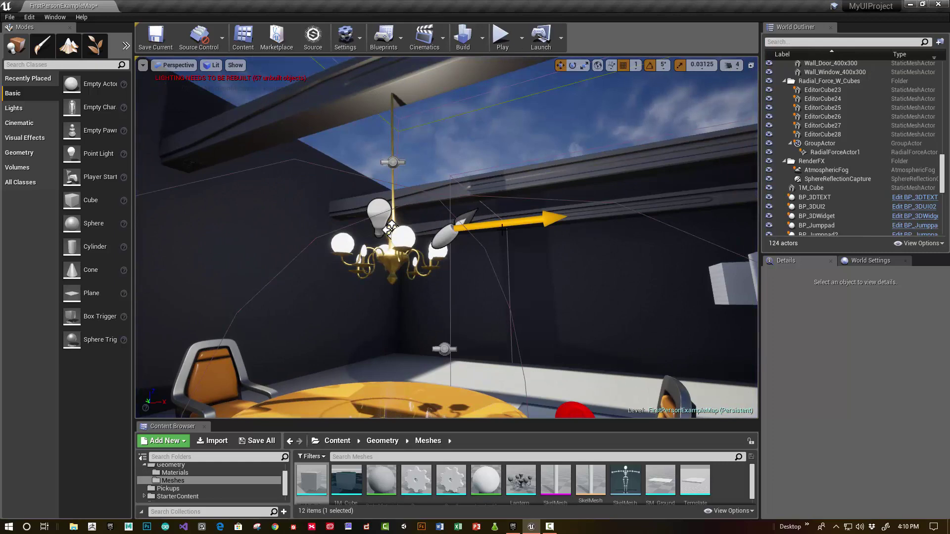
Open the Level Blueprint in a maximized window and bring the THRUSTER comment group of the Event Graph into view
{"action": "left_click", "coordinate": [412, 50]}
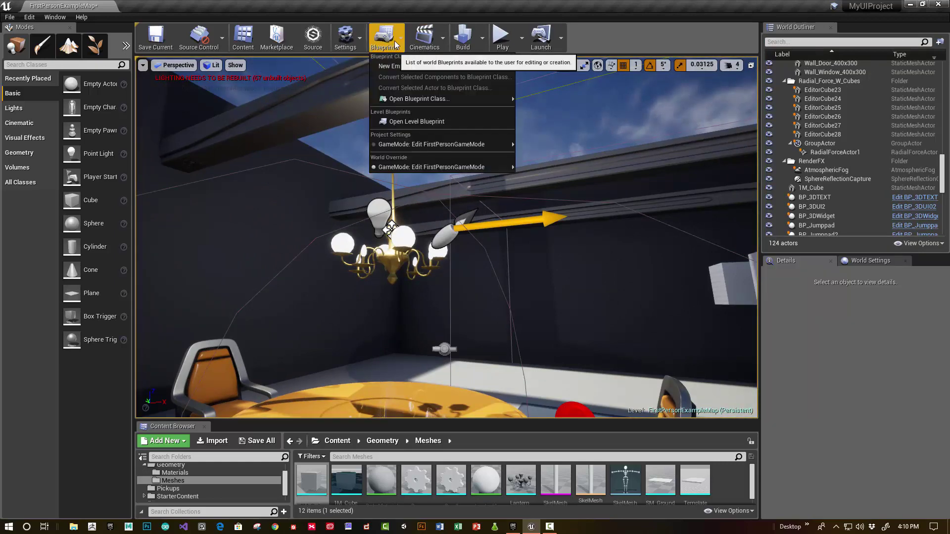
{"action": "left_click", "coordinate": [436, 124]}
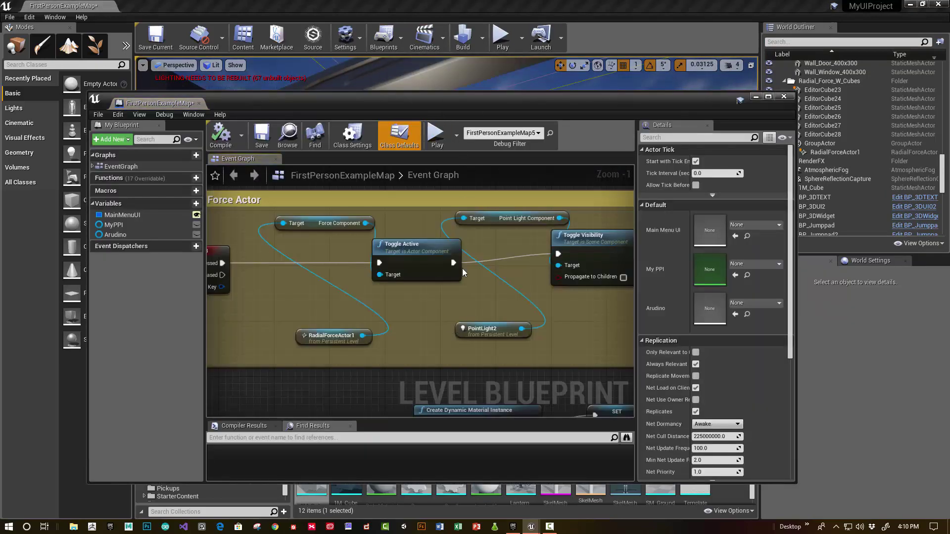
{"action": "left_click", "coordinate": [768, 97]}
{"action": "right_click_drag", "start_coordinate": [301, 194], "coordinate": [868, 257]}
{"action": "scroll", "coordinate": [508, 242], "scroll_direction": "up", "scroll_amount": 1}
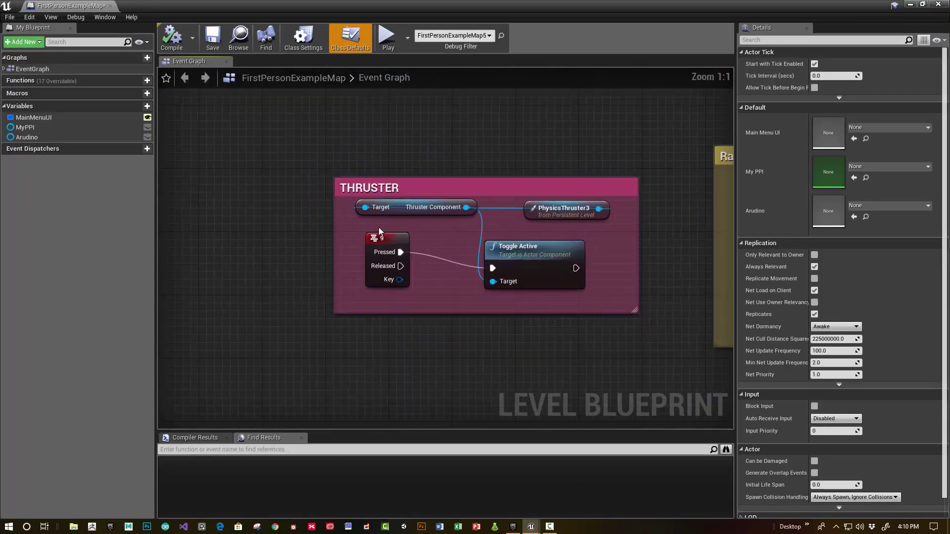
{"action": "right_click_drag", "start_coordinate": [494, 282], "coordinate": [546, 274]}
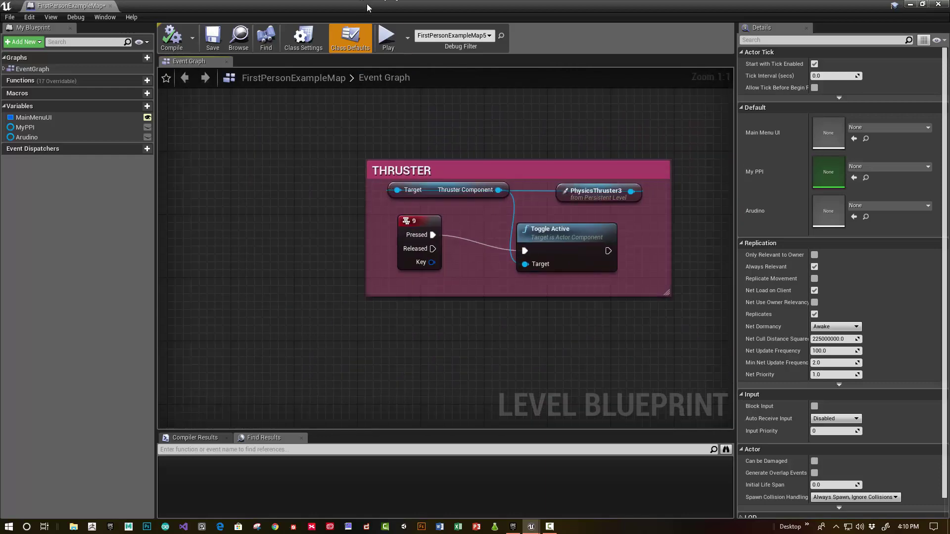
Select the chandelier's PhysicsThruster3 in the level and add a reference to it above the THRUSTER group in the Level Blueprint
{"action": "left_click_drag", "start_coordinate": [367, 5], "coordinate": [712, 308]}
{"action": "left_click", "coordinate": [446, 233]}
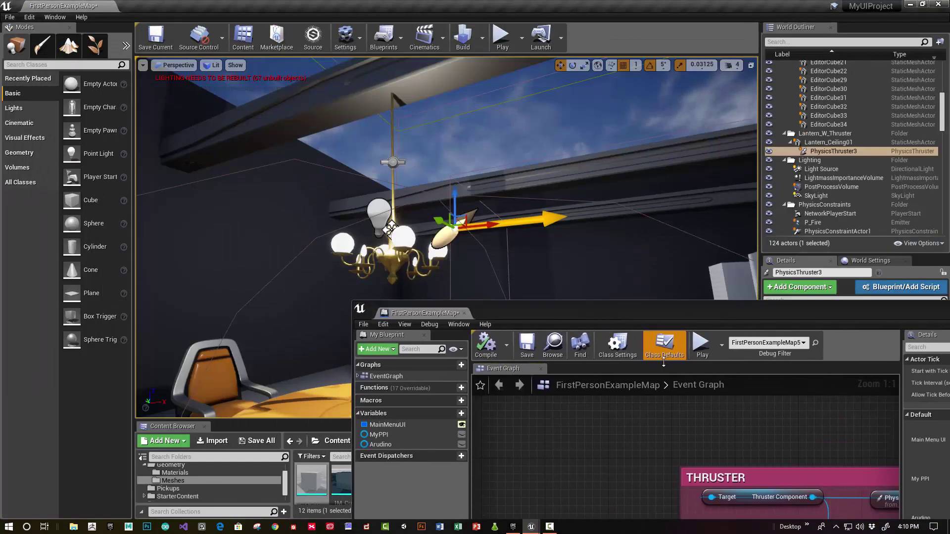
{"action": "left_click_drag", "start_coordinate": [637, 319], "coordinate": [340, 119]}
{"action": "right_click", "coordinate": [403, 239]}
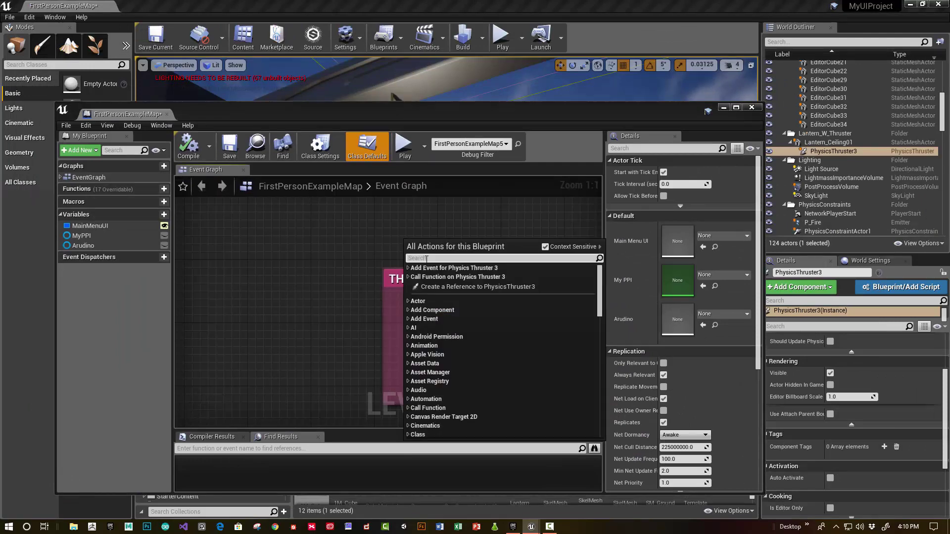
{"action": "left_click", "coordinate": [448, 289]}
Add a Toggle Active (ThrusterComponent) node from the new PhysicsThruster3 reference and place it above the THRUSTER group
{"action": "right_click_drag", "start_coordinate": [471, 244], "coordinate": [344, 253]}
{"action": "left_click_drag", "start_coordinate": [344, 253], "coordinate": [410, 253]}
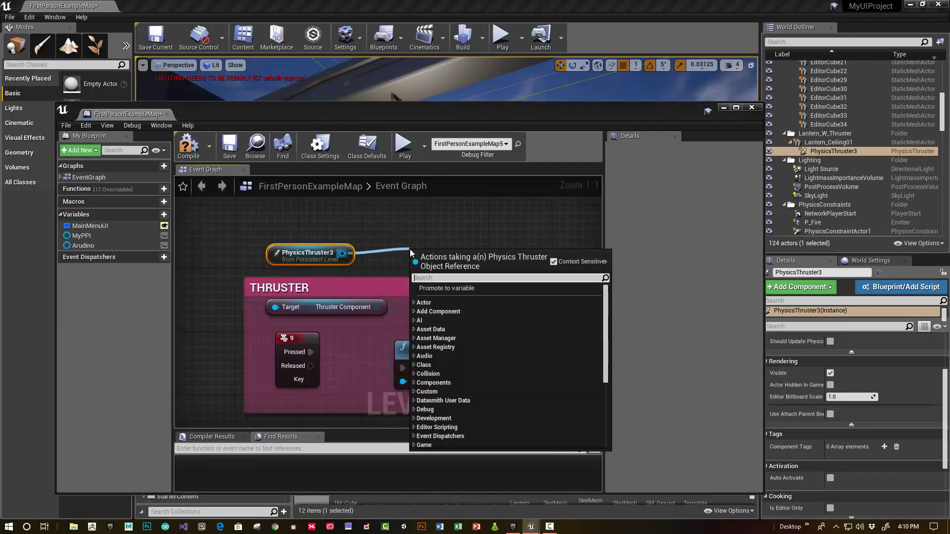
{"action": "type", "text": "tog"}
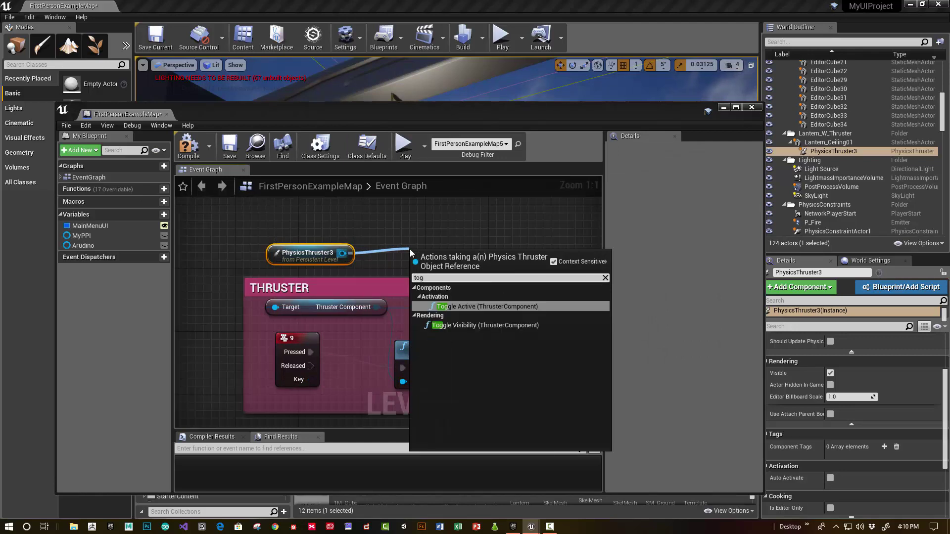
{"action": "left_click", "coordinate": [476, 305]}
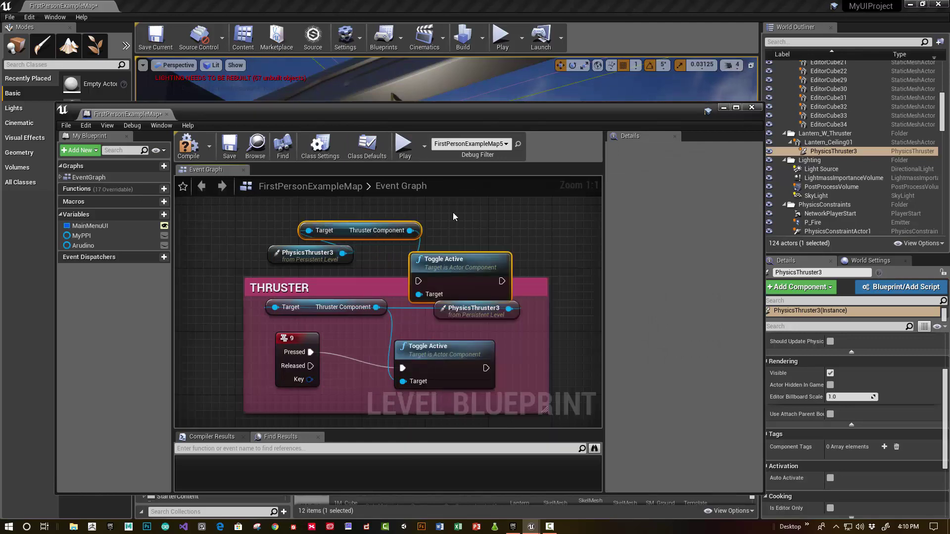
{"action": "left_click_drag", "start_coordinate": [456, 262], "coordinate": [487, 230]}
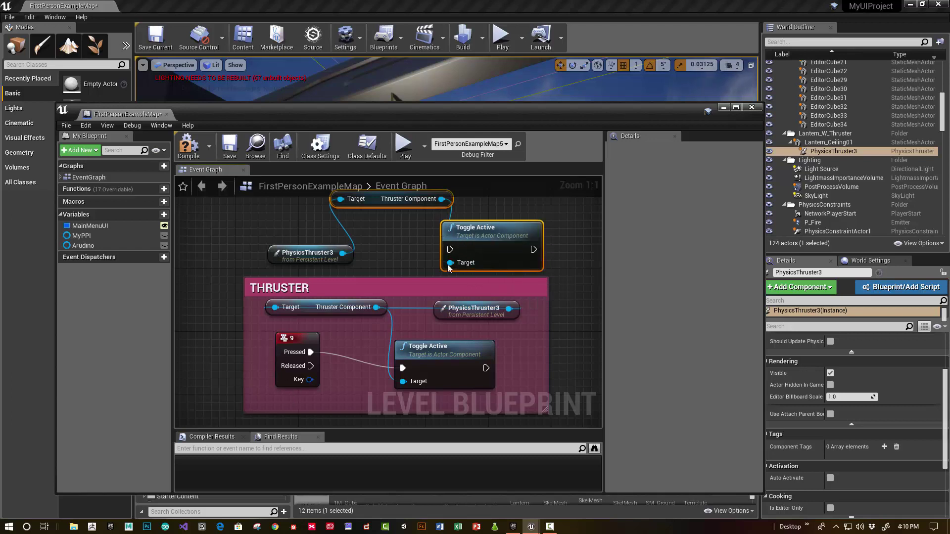
Delete the PhysicsThruster3 reference and the Toggle Active node above the THRUSTER group
{"action": "left_click_drag", "start_coordinate": [306, 218], "coordinate": [500, 263]}
{"action": "key", "text": "Delete"}
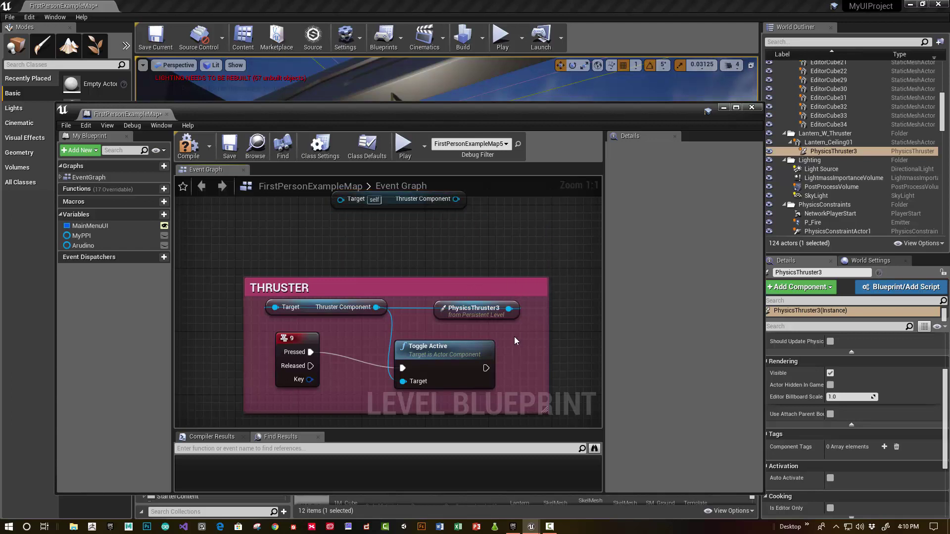
Examine the Radial Force Actor comment group and how its nodes toggle RadialForceActor1 and PointLight2
{"action": "right_click_drag", "start_coordinate": [450, 218], "coordinate": [213, 248]}
{"action": "right_click_drag", "start_coordinate": [376, 259], "coordinate": [330, 185]}
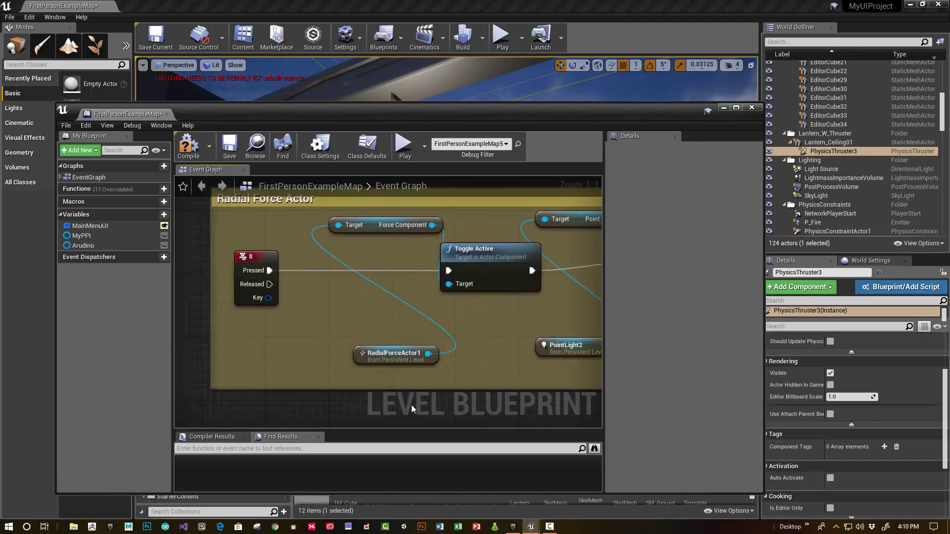
{"action": "right_click_drag", "start_coordinate": [401, 382], "coordinate": [469, 380]}
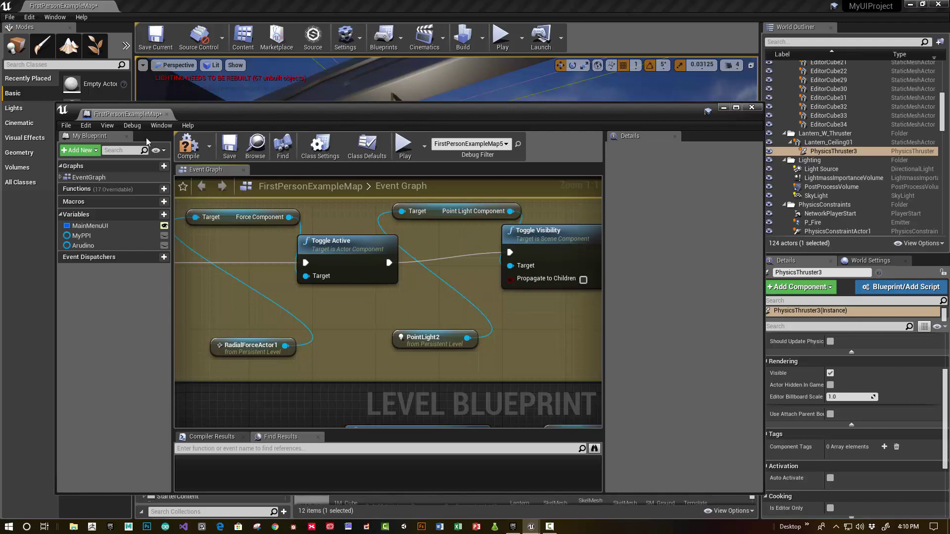
Compile the Level Blueprint and close its window to return to the level
{"action": "left_click", "coordinate": [187, 147]}
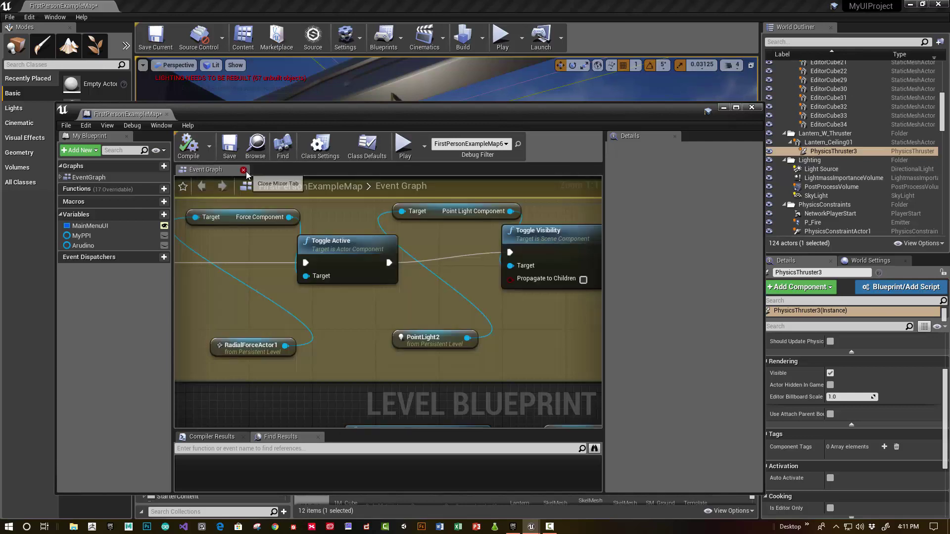
{"action": "left_click", "coordinate": [751, 109]}
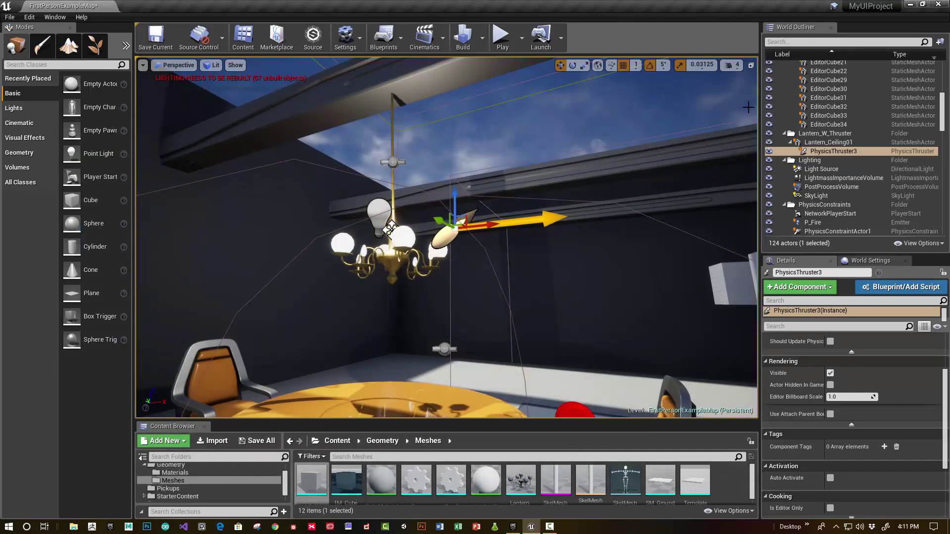